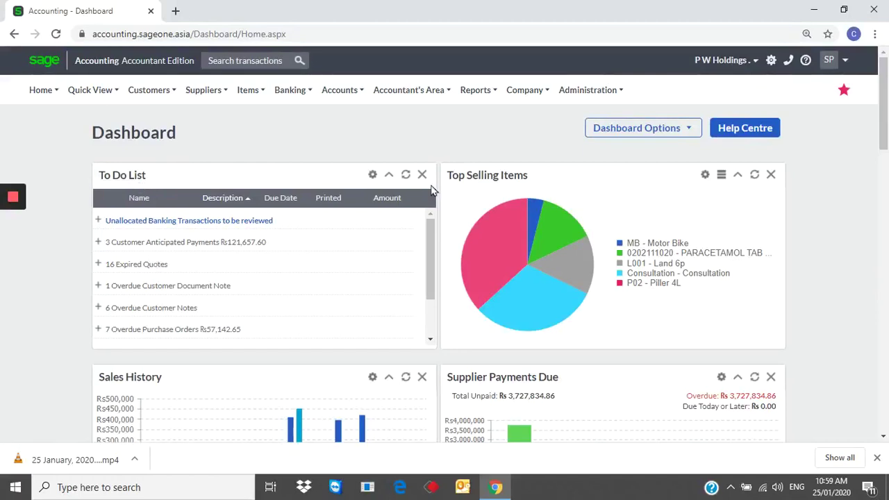
- Scroll the dashboard past Sales History, Banking, Profit and Loss and Purchase History to Daily Sales History
scroll(466, 188, "down", 2)
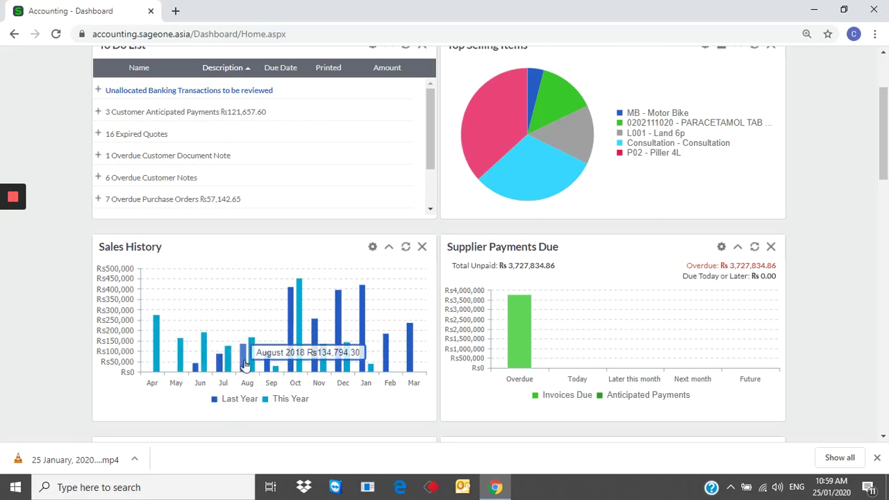
scroll(303, 345, "down", 3)
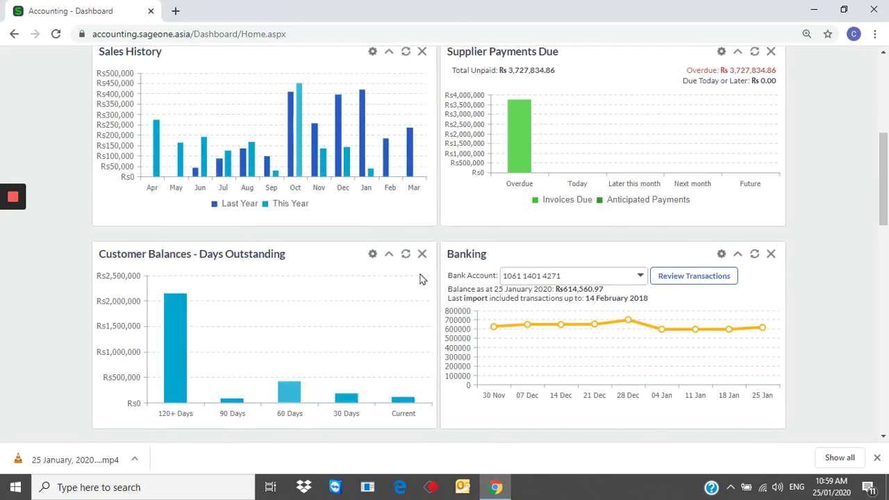
scroll(452, 260, "down", 1)
scroll(449, 265, "down", 6)
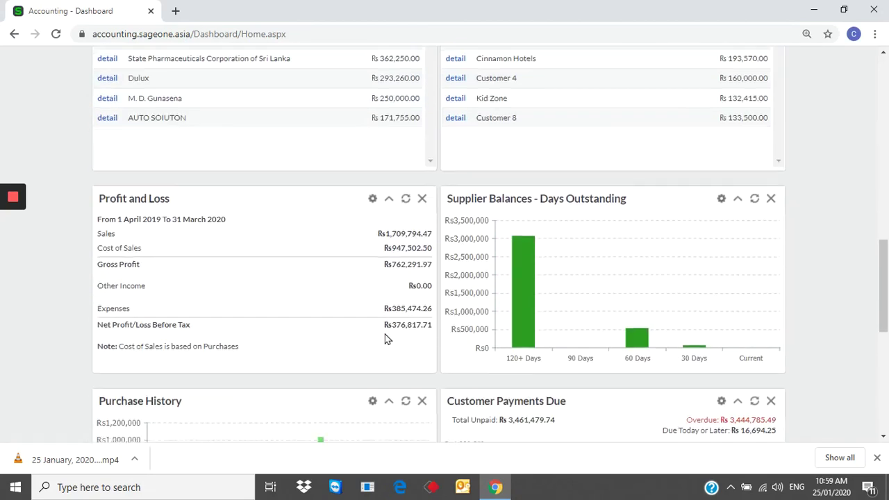
scroll(386, 334, "down", 3)
scroll(385, 334, "down", 3)
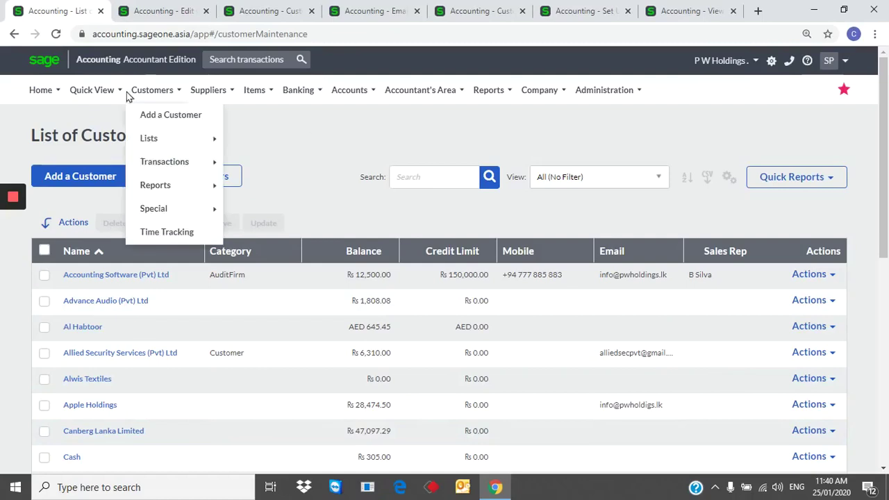
- View the Accounting Software customer's edit page and the list of customer quotes
mouse_move(200, 99)
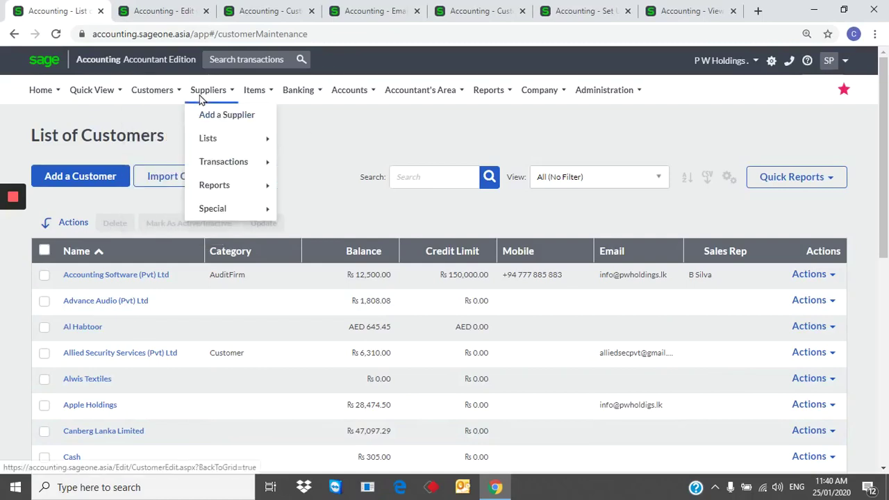
left_click(167, 11)
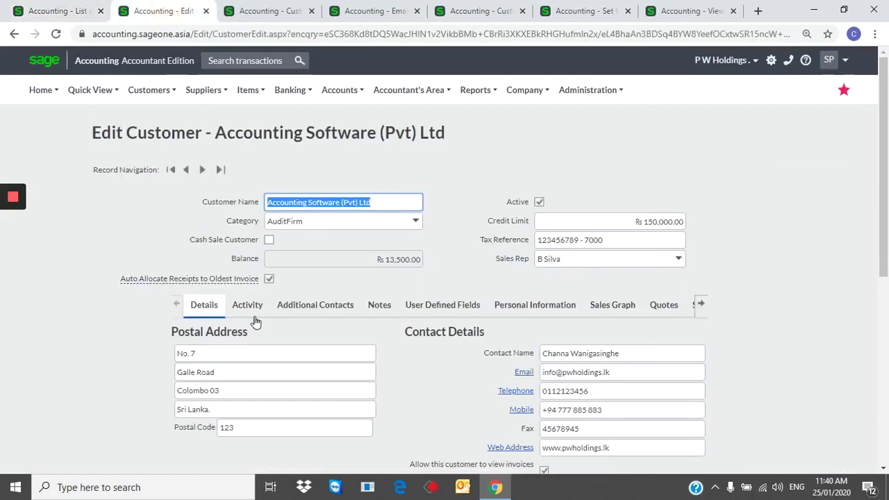
left_click(257, 11)
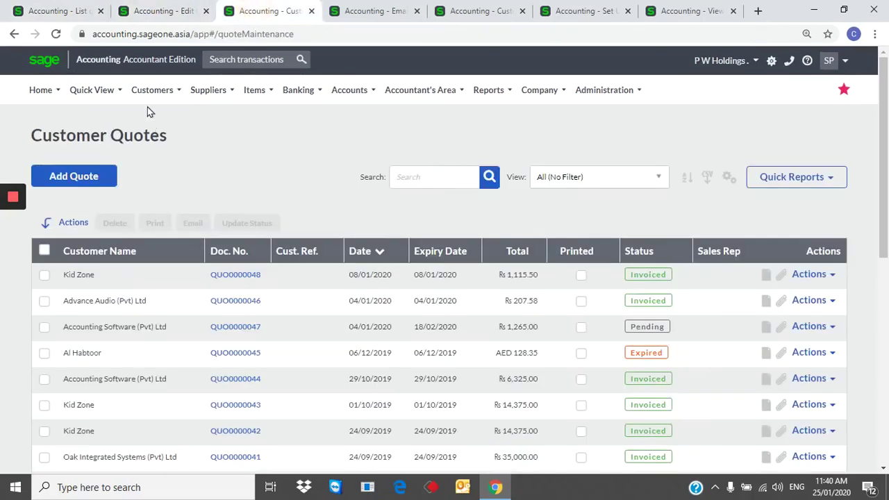
- Review the email form for tax invoice DI0046, the Customer Zone invoices, and Apple Holdings' recurring invoice
mouse_move(151, 91)
mouse_move(153, 160)
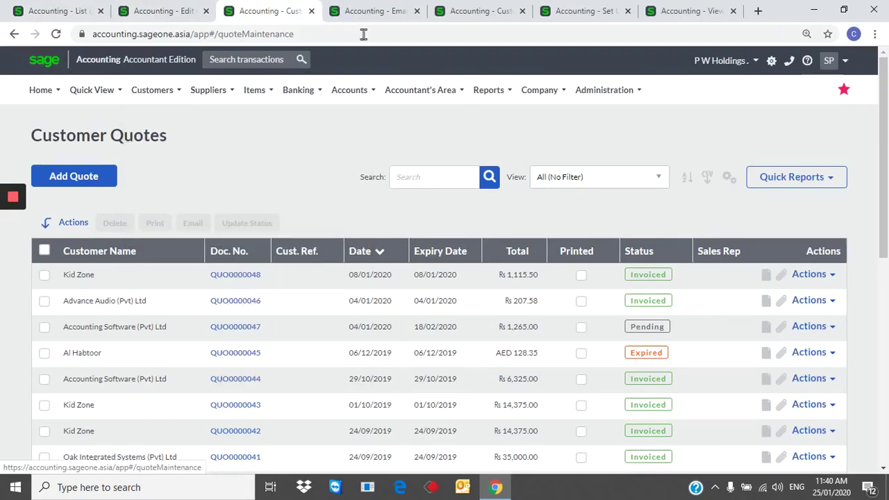
left_click(368, 13)
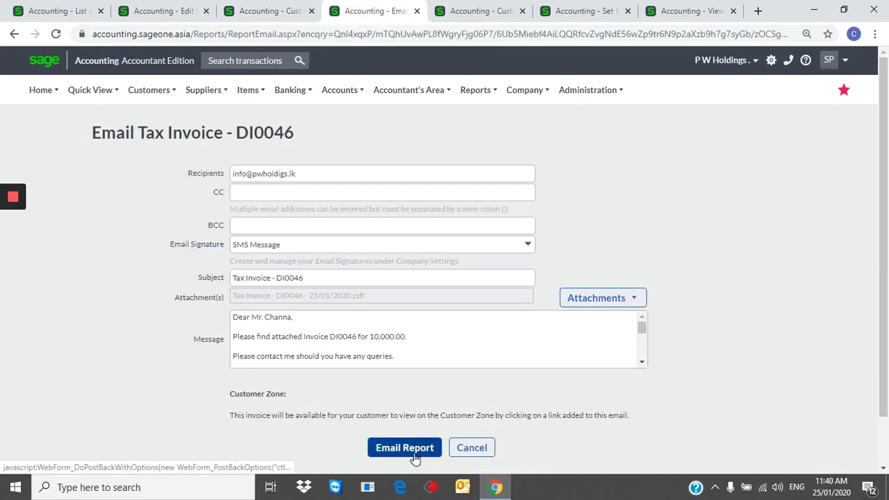
left_click(464, 19)
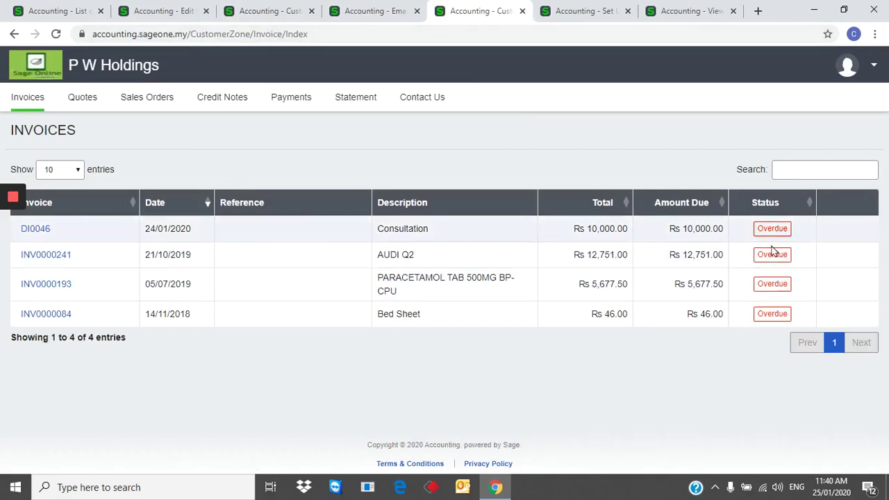
left_click(582, 12)
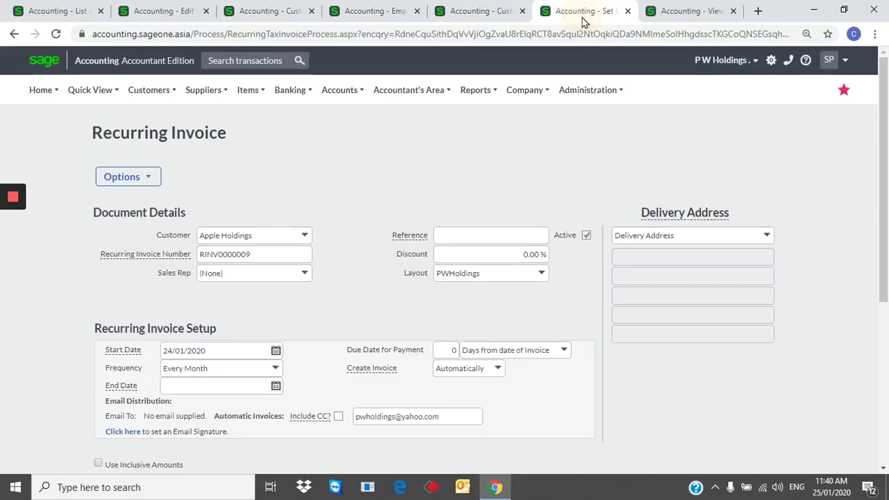
- Keep the invoice recurring Every Month, check its line items, view the days-outstanding report, then open Suppliers > Lists
left_click(274, 372)
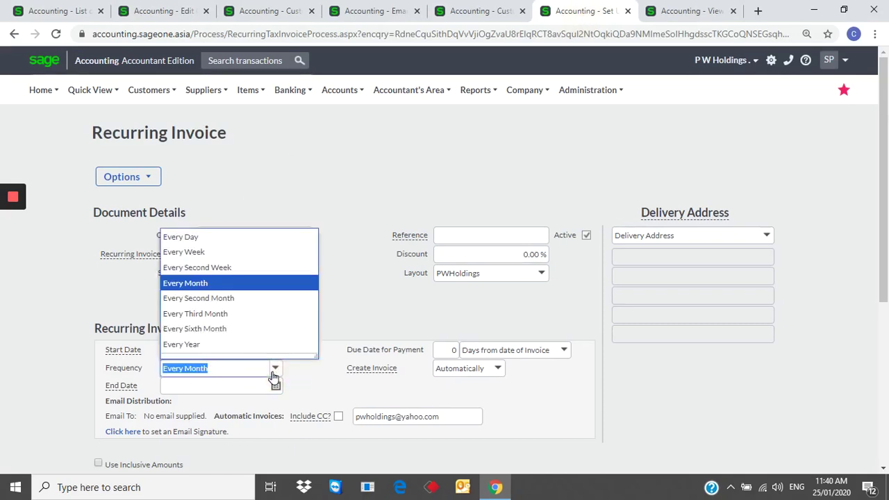
left_click(492, 368)
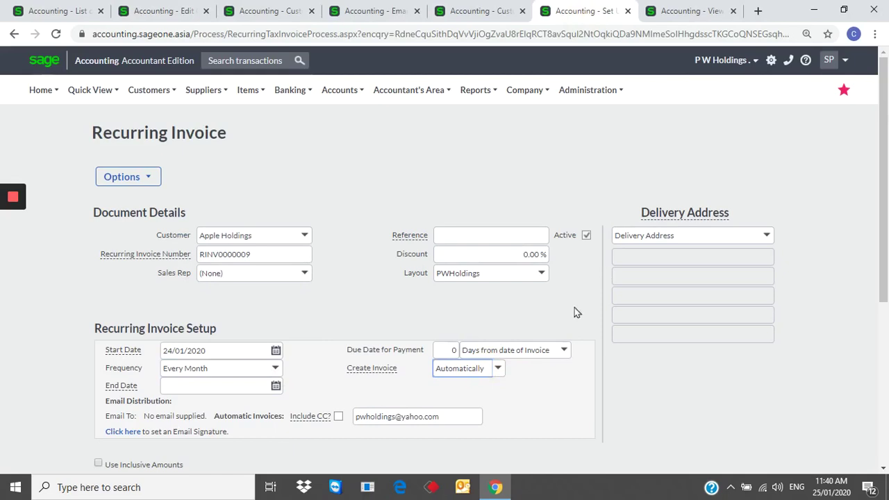
scroll(566, 340, "down", 1)
scroll(566, 340, "down", 2)
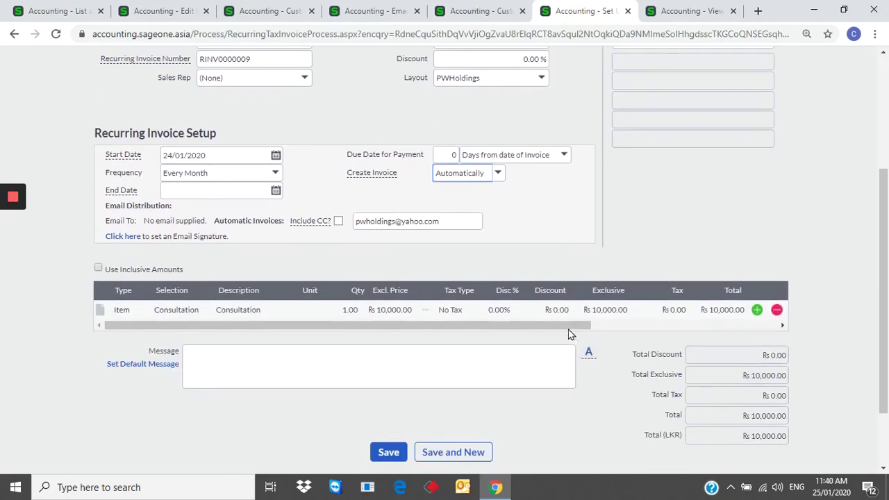
left_click(694, 10)
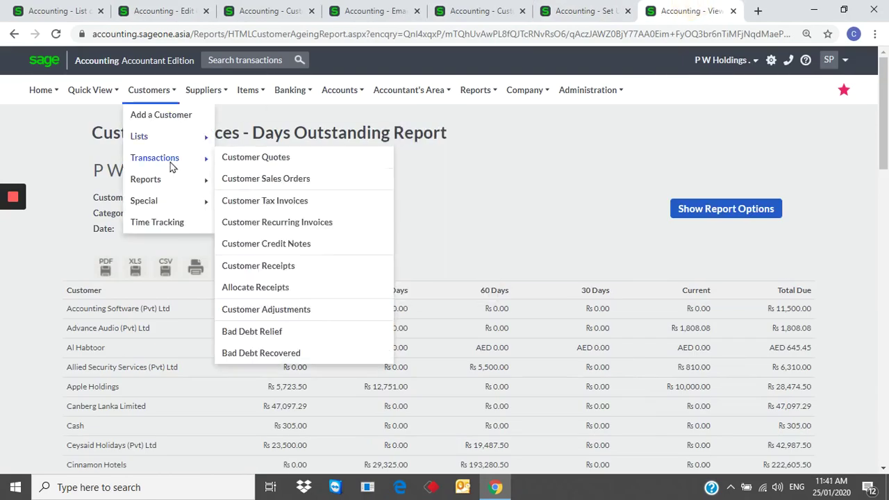
mouse_move(174, 186)
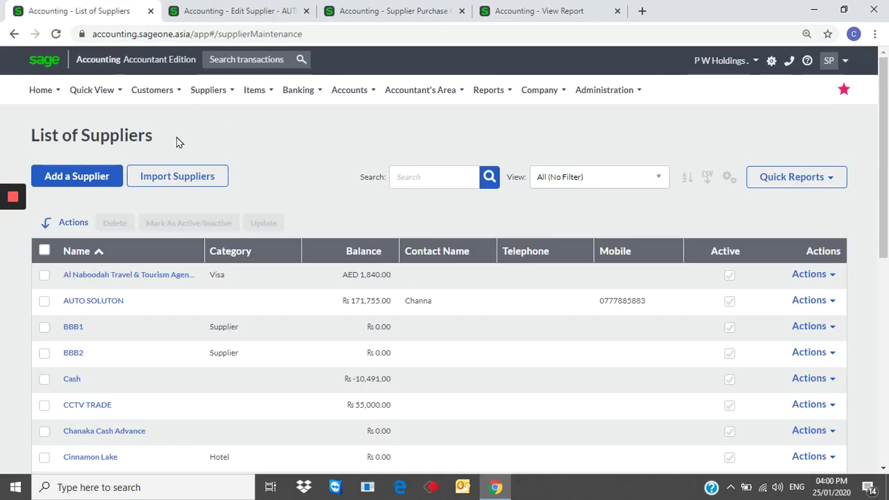
- View the AUTO SOLUTON supplier record and the list of supplier purchase orders
mouse_move(216, 104)
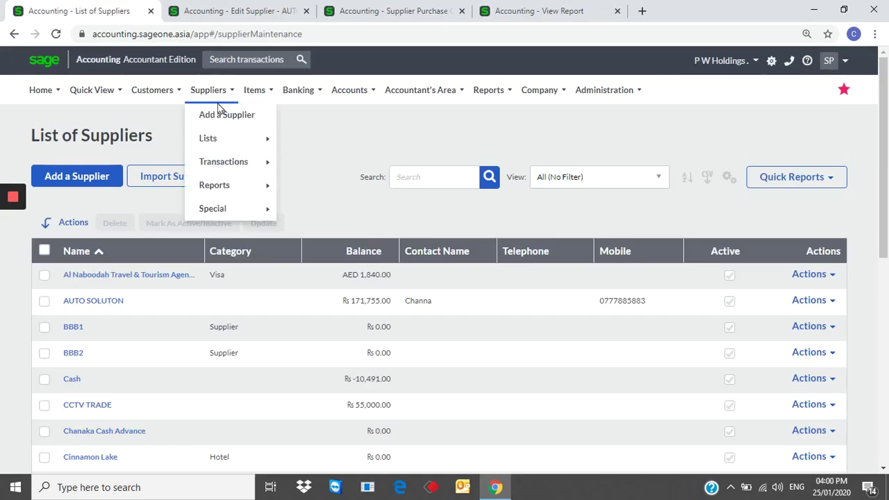
left_click(232, 11)
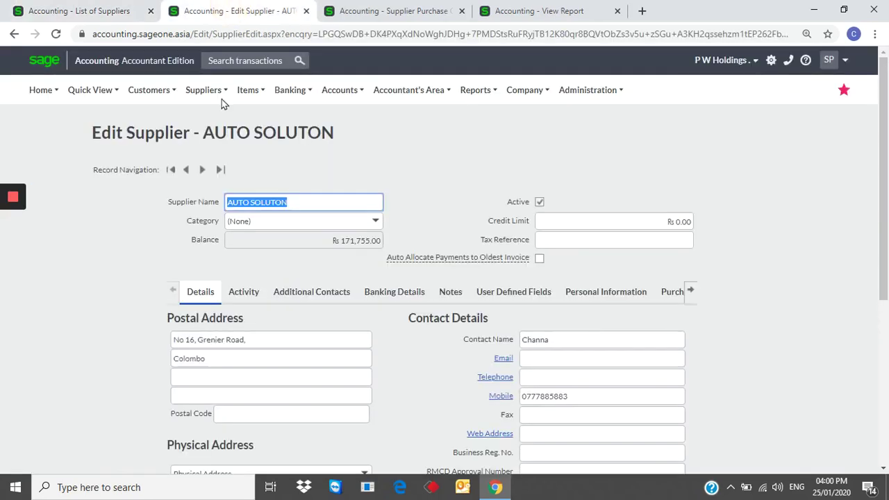
left_click(368, 11)
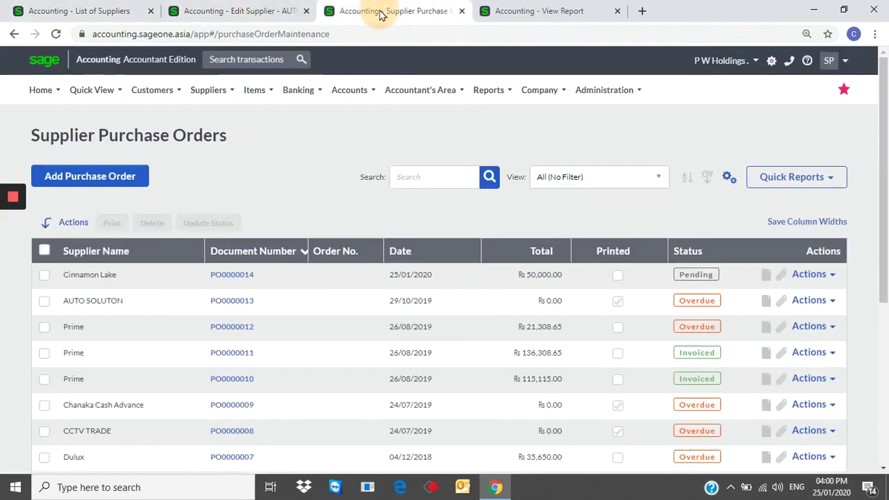
- Review the supplier balances days outstanding report, then open Items > Lists > Items
mouse_move(208, 92)
mouse_move(219, 167)
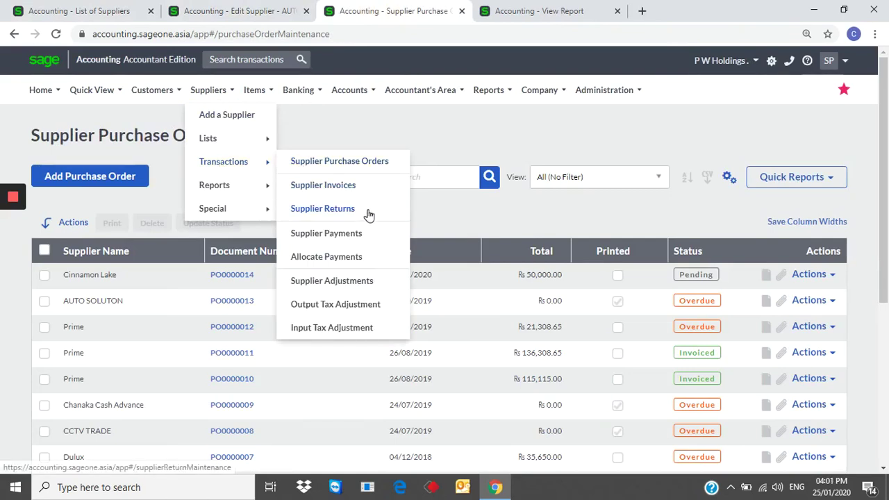
left_click(535, 11)
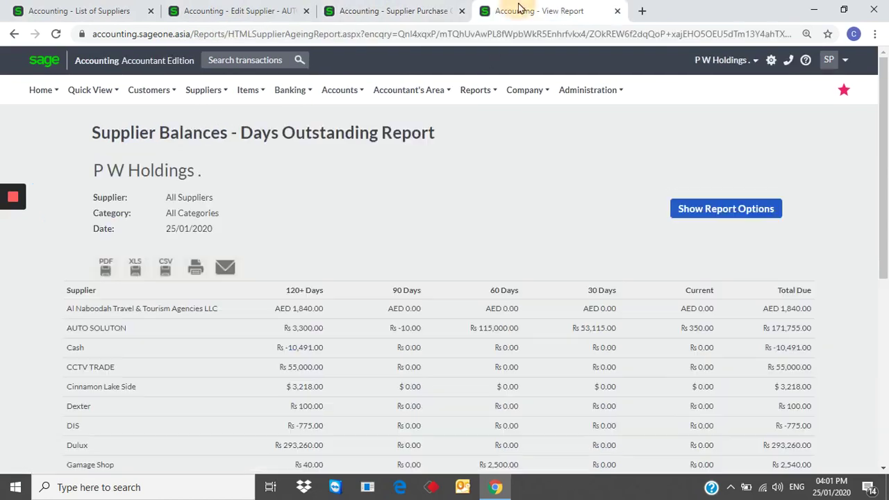
mouse_move(408, 89)
mouse_move(368, 202)
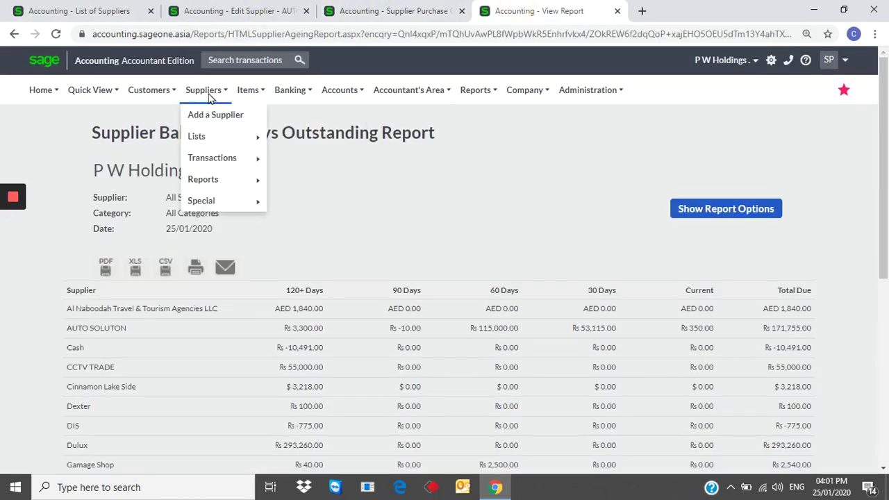
mouse_move(213, 184)
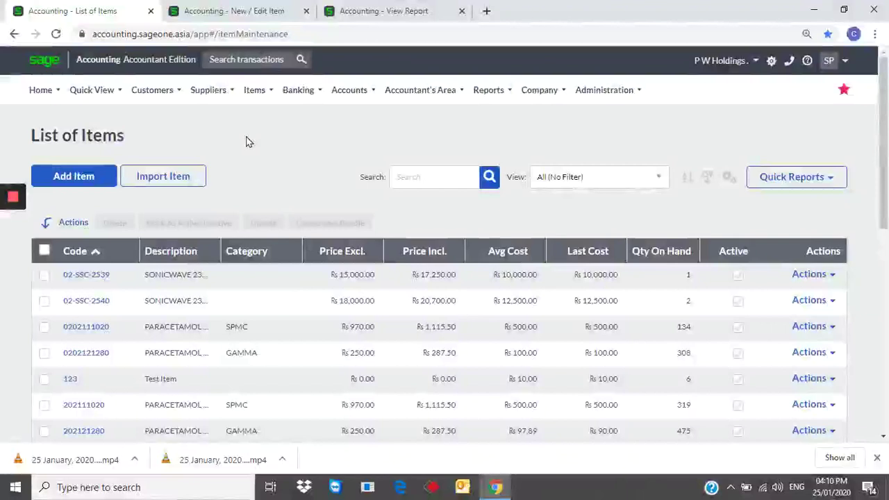
- View item 202111020's edit page and the Item Valuation Report, then open the List of Banks and Credit Cards
left_click(255, 90)
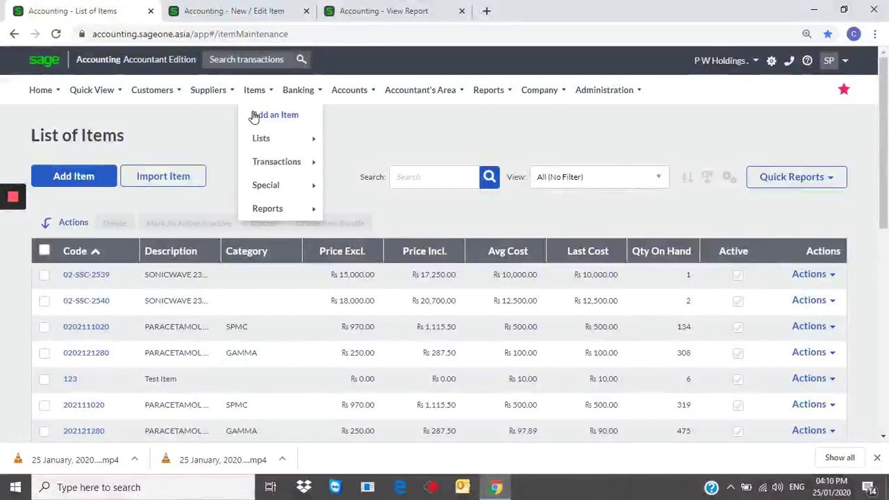
left_click(234, 11)
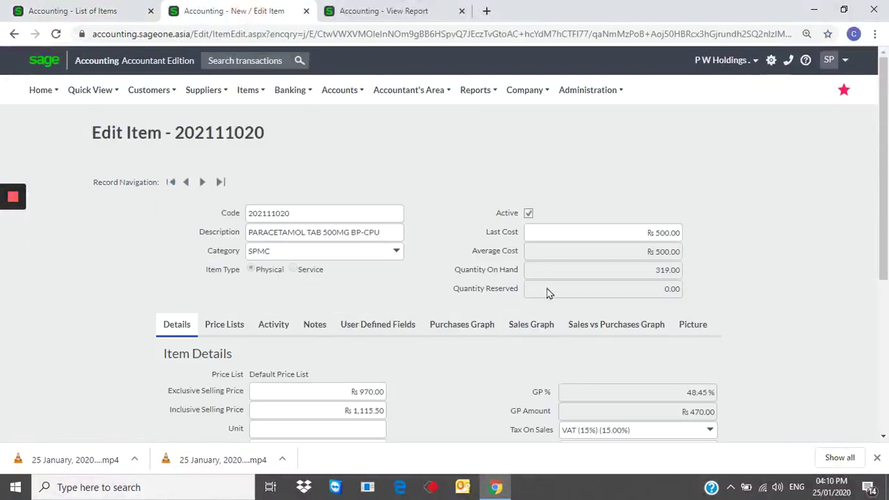
left_click(363, 10)
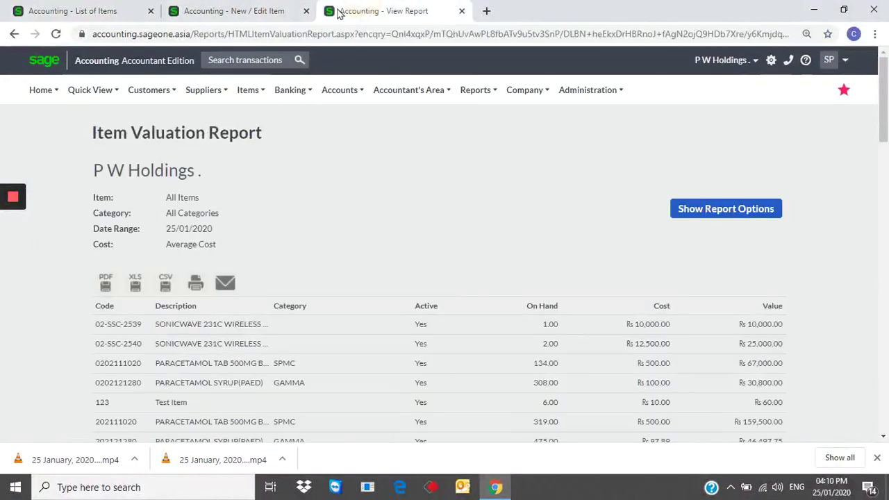
left_click(251, 90)
mouse_move(255, 203)
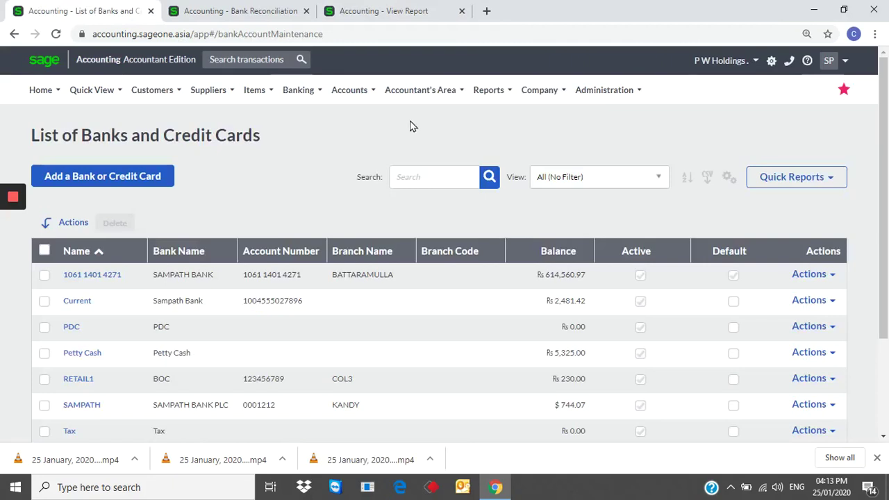
- View the bank reconciliation page and the Cash Flow Report, then open Accounts > List of Accounts
left_click(299, 90)
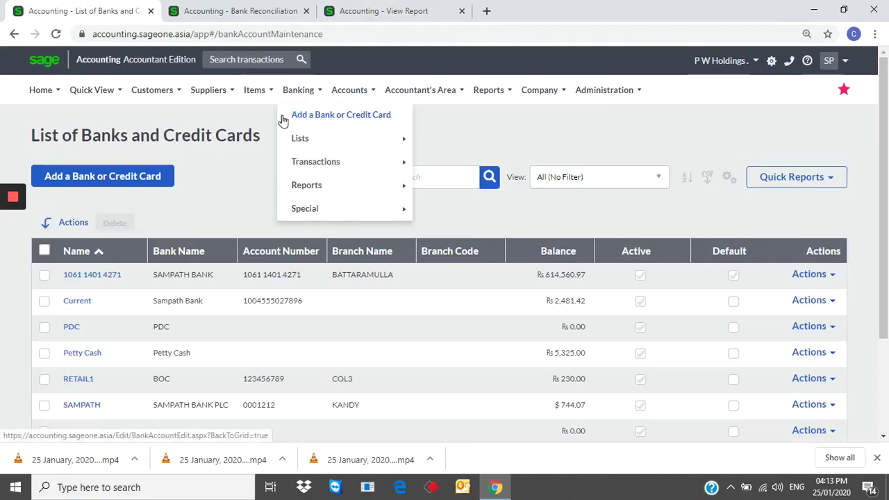
left_click(231, 12)
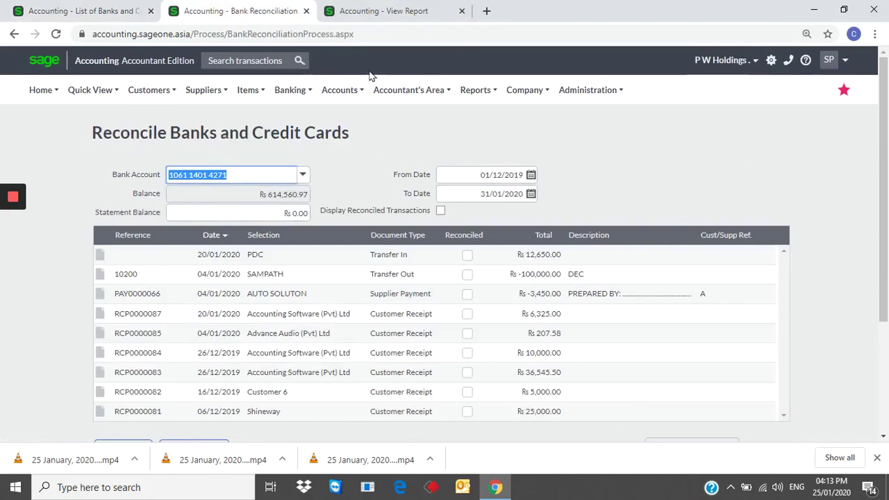
left_click(379, 11)
scroll(335, 111, "up", 1)
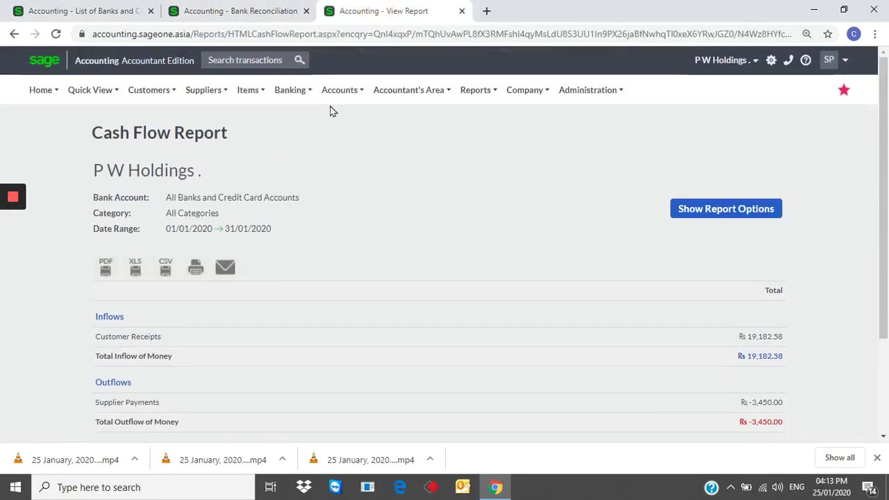
mouse_move(293, 89)
mouse_move(301, 178)
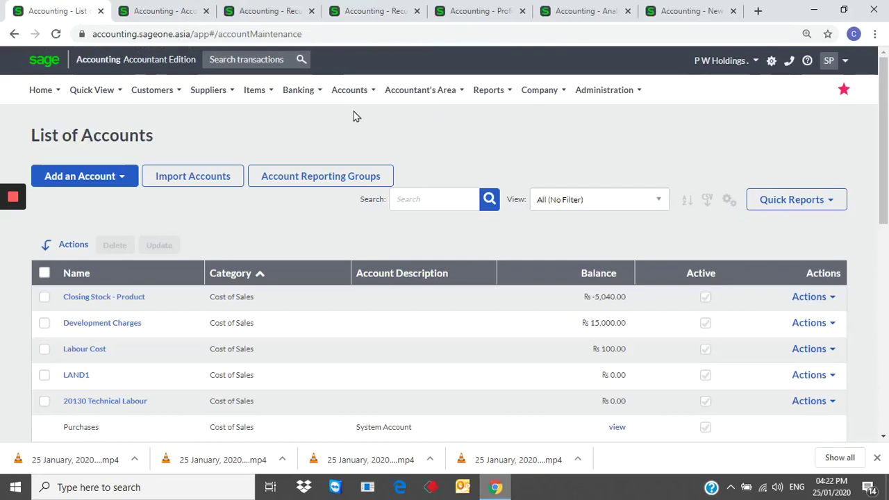
- View the Account Transactions Report, then open the ₨ 10,000.00 Accum. Depreciation recurring journal template
left_click(349, 90)
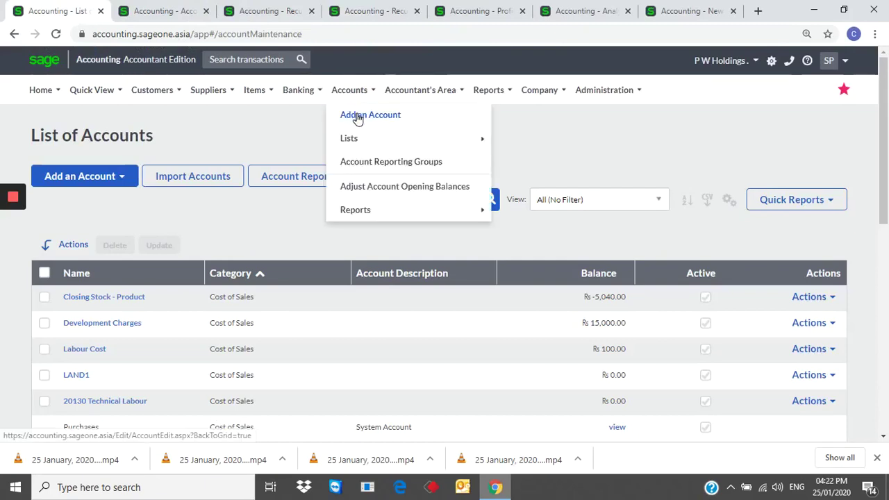
left_click(161, 12)
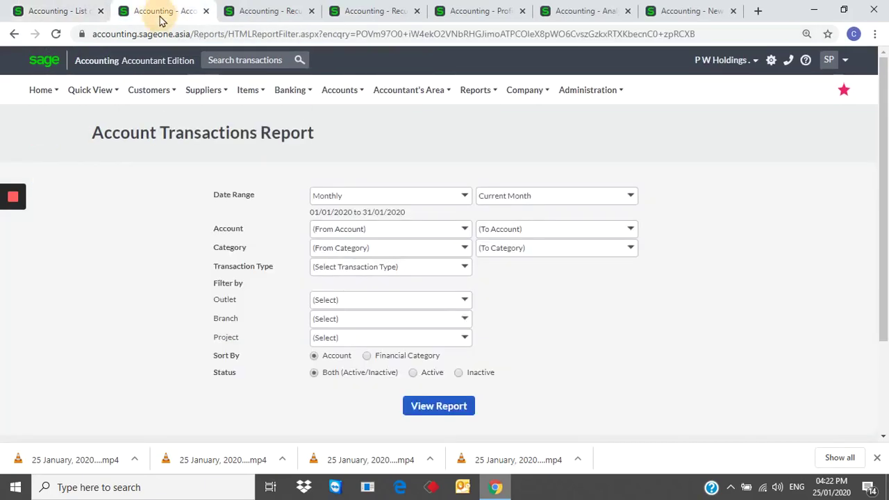
left_click(341, 89)
mouse_move(351, 202)
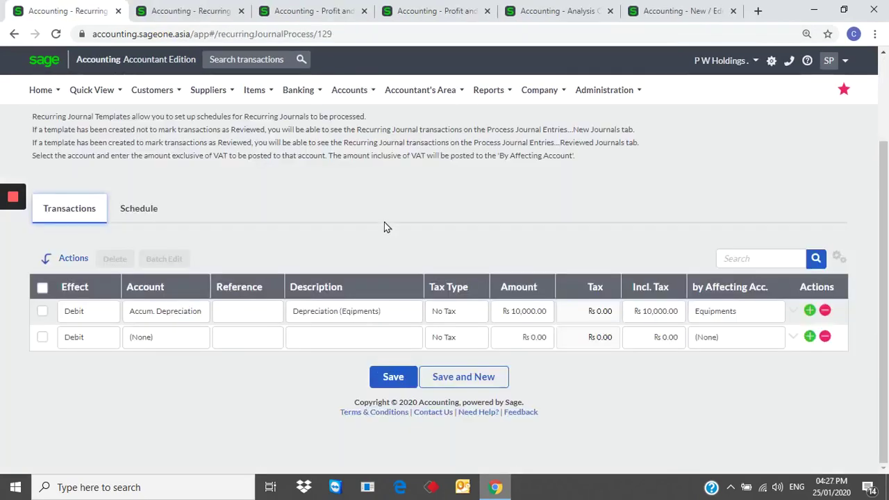
- Review the recurring depreciation journal's schedule settings and transaction lines
left_click(420, 90)
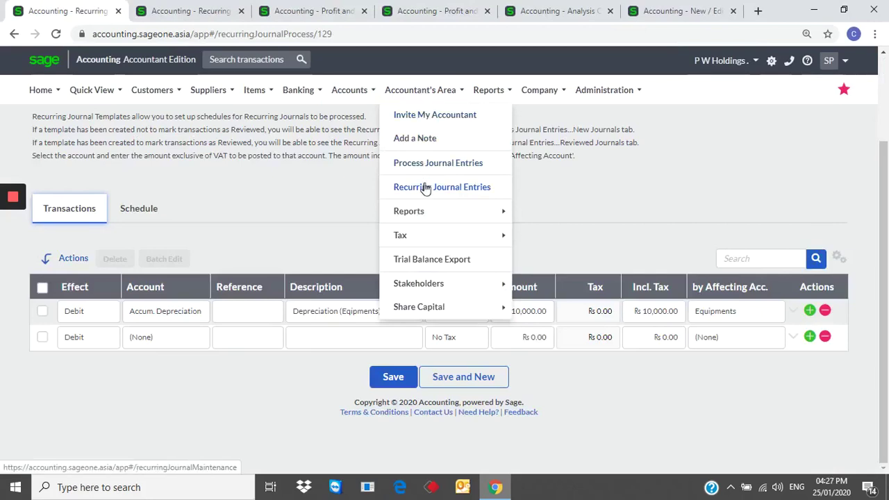
left_click(183, 11)
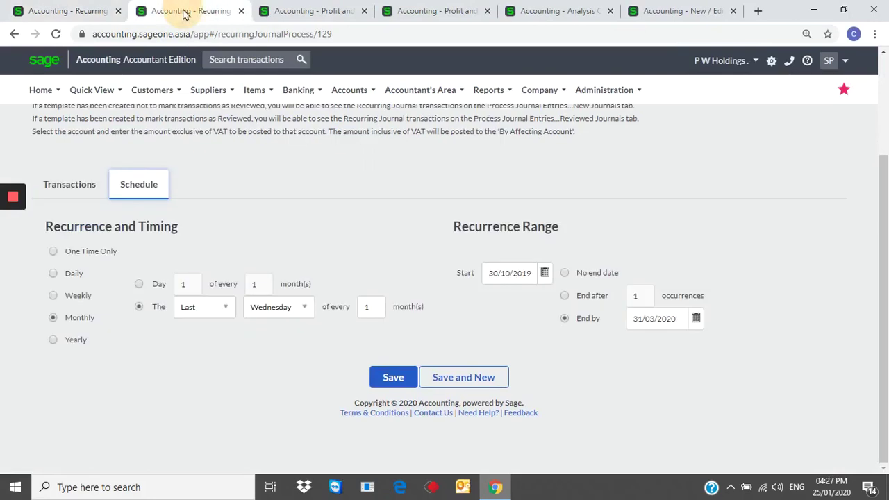
left_click(86, 186)
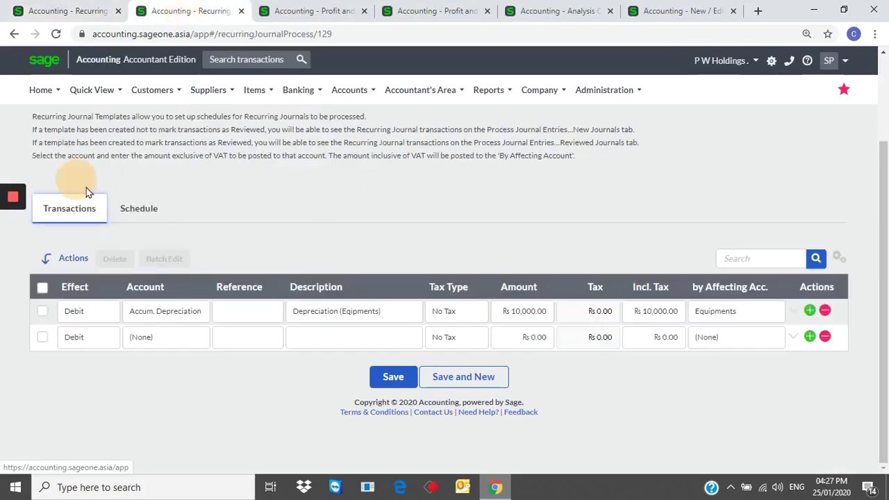
- View the Profit and Loss Report, then browse Accountant's Area submenus to the List of Assets
left_click(301, 9)
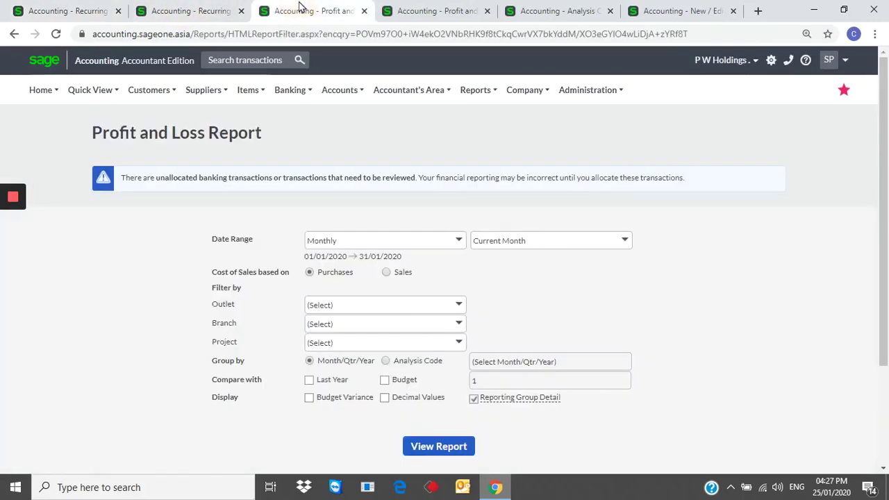
mouse_move(405, 93)
mouse_move(414, 203)
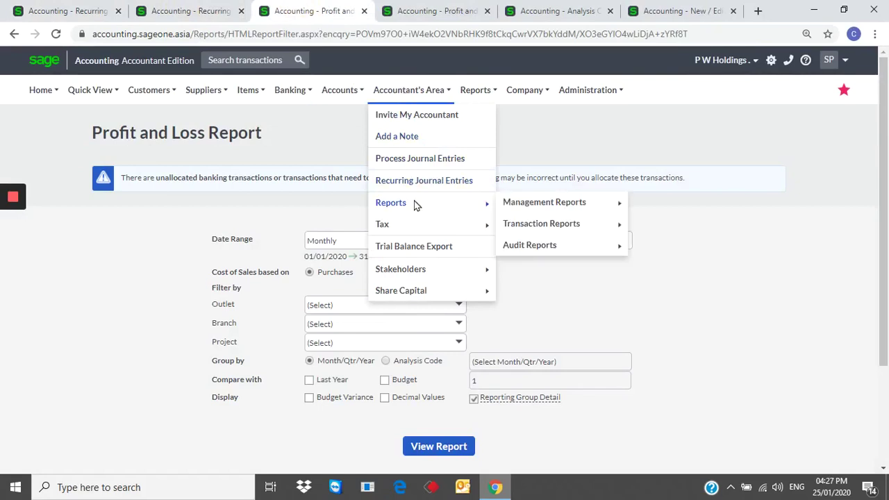
mouse_move(545, 207)
mouse_move(549, 232)
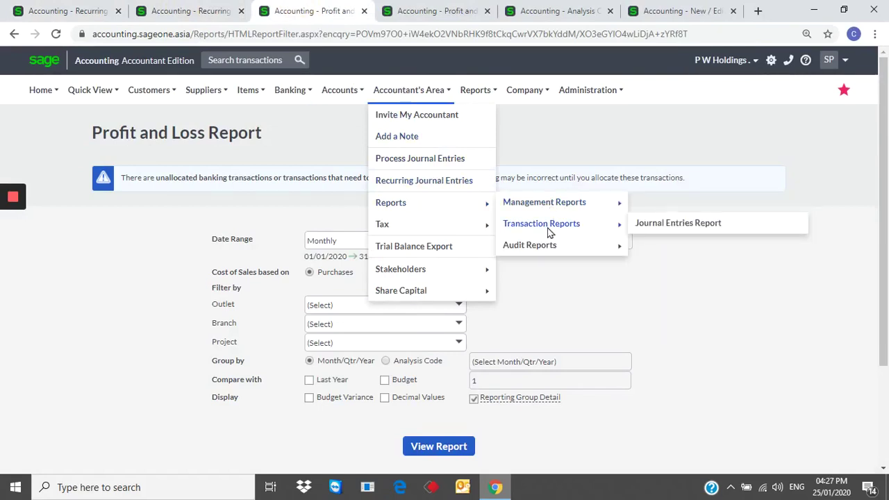
mouse_move(552, 249)
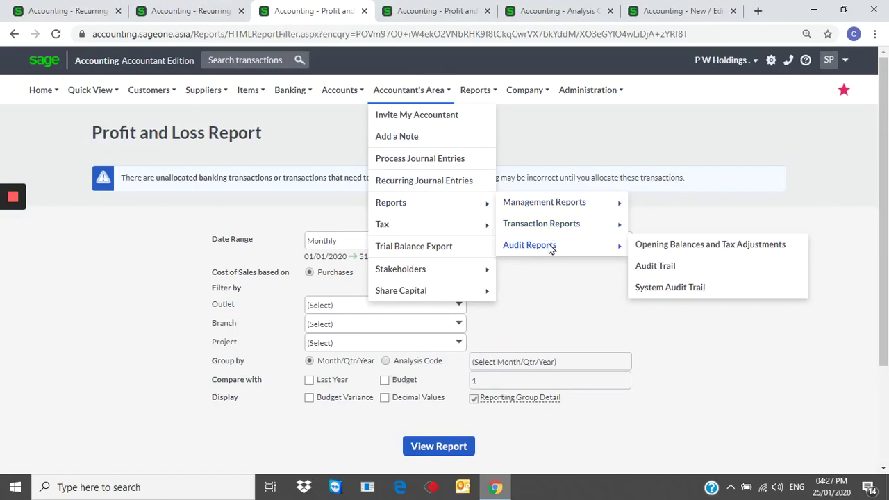
mouse_move(455, 229)
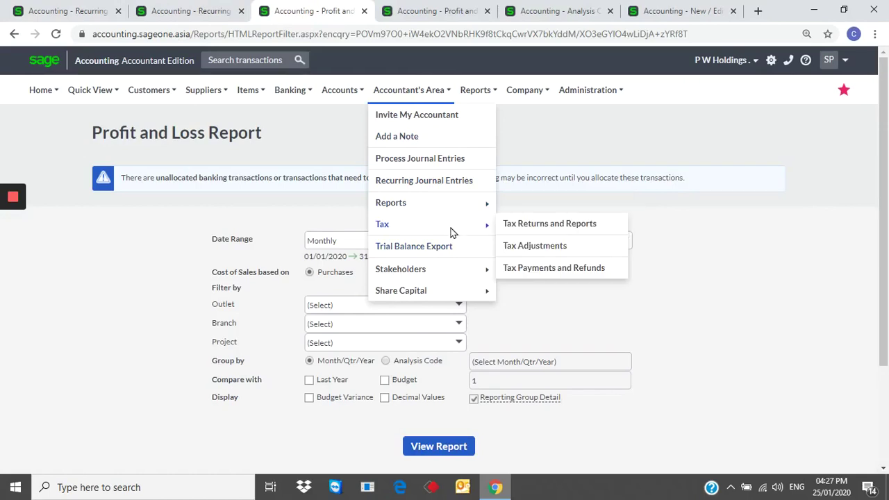
mouse_move(459, 267)
mouse_move(464, 292)
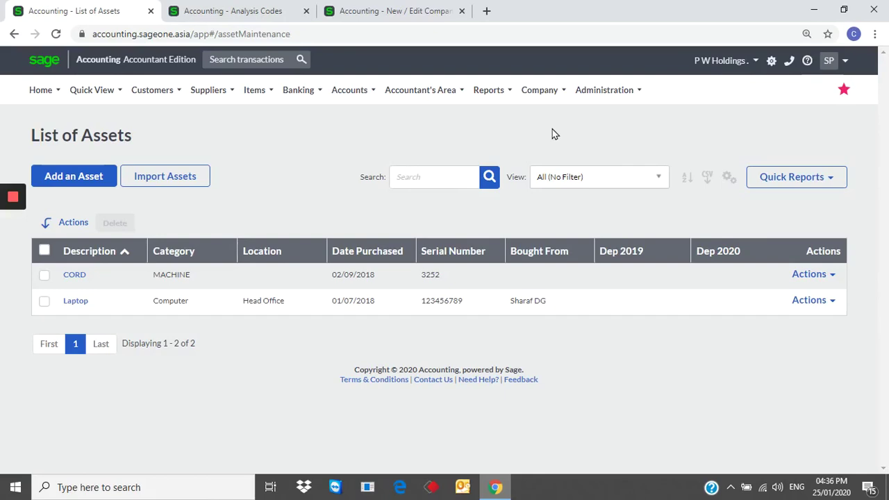
- Browse the Company menu, view Analysis Codes, then the Multi-Currency rates for GBP, MYR, SGD, AED and USD
left_click(542, 90)
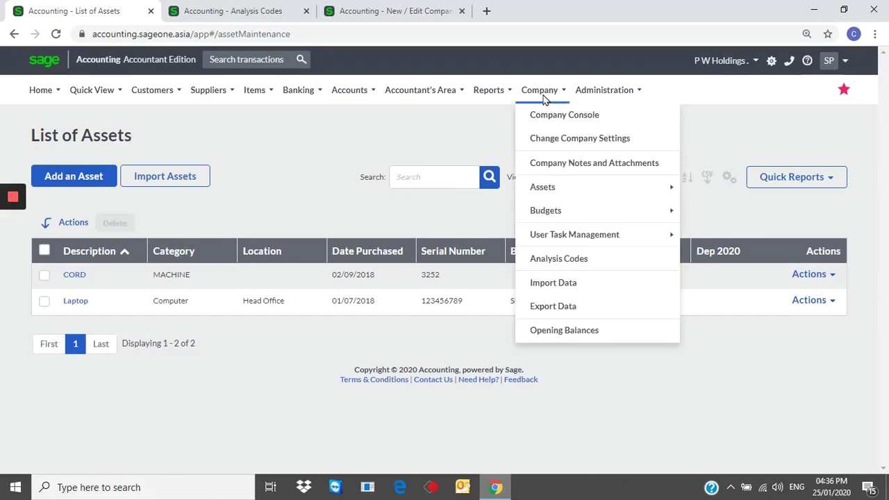
mouse_move(554, 197)
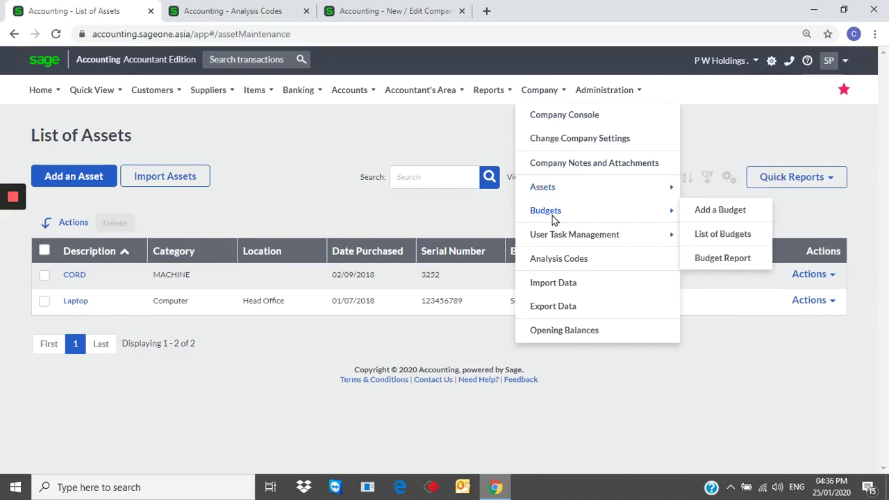
mouse_move(549, 235)
left_click(554, 259)
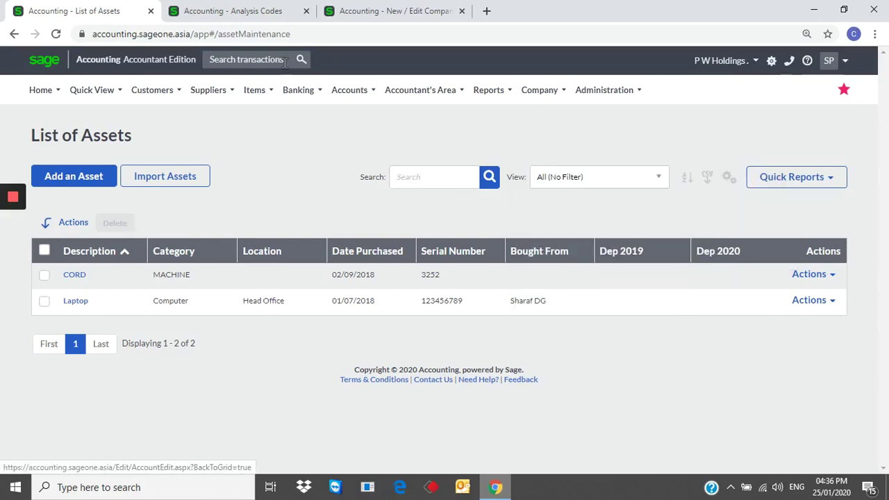
left_click(233, 11)
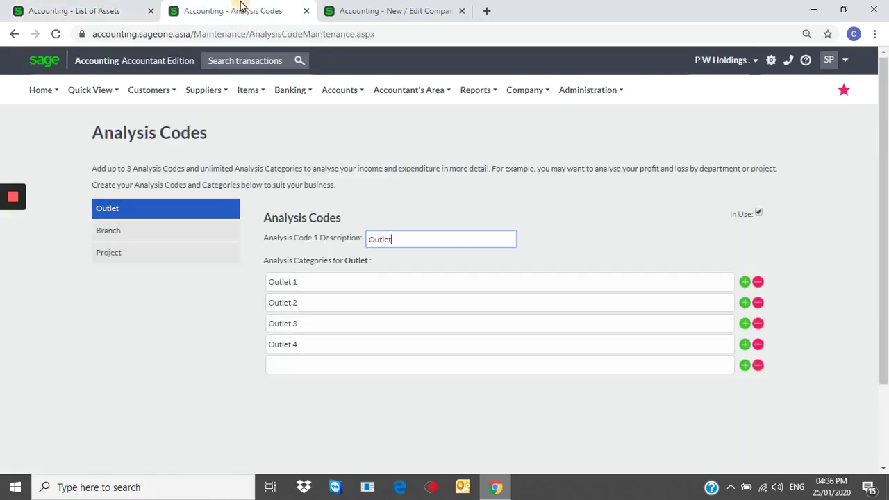
left_click(368, 19)
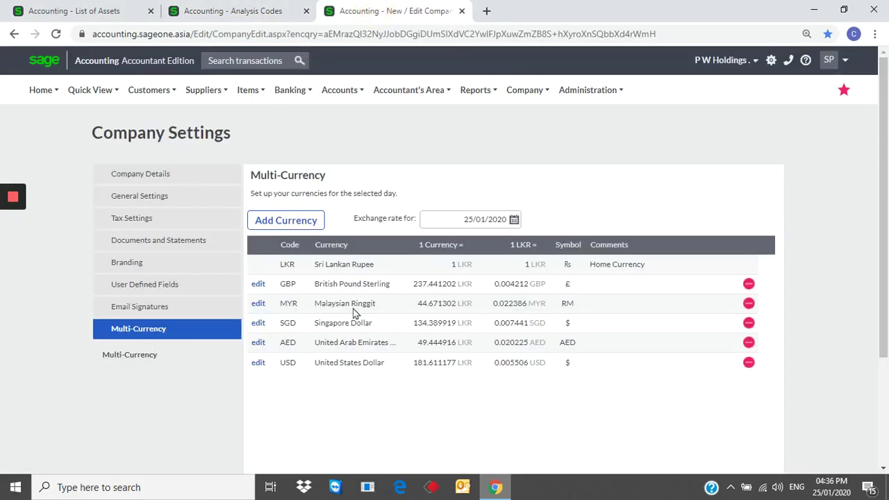